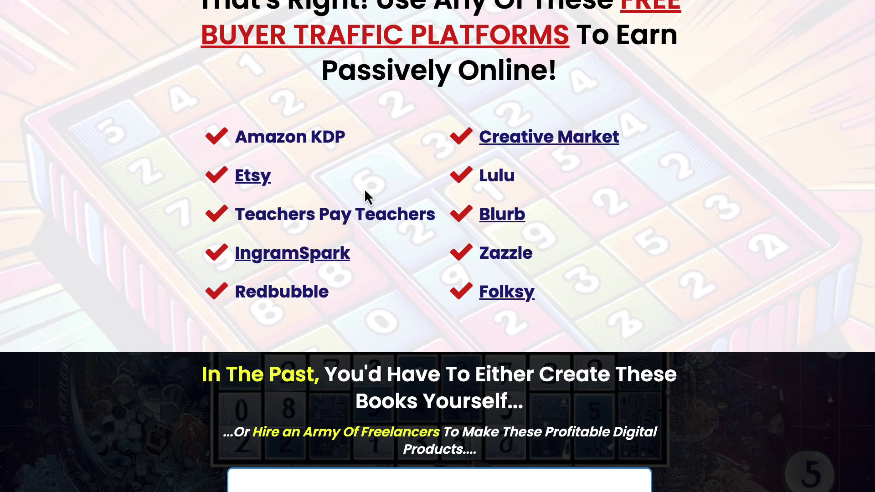
# Step: Read through the sales page from the selling platforms list to the "...But Not Anymore" section
pyautogui.scroll(-5, 499, 193)
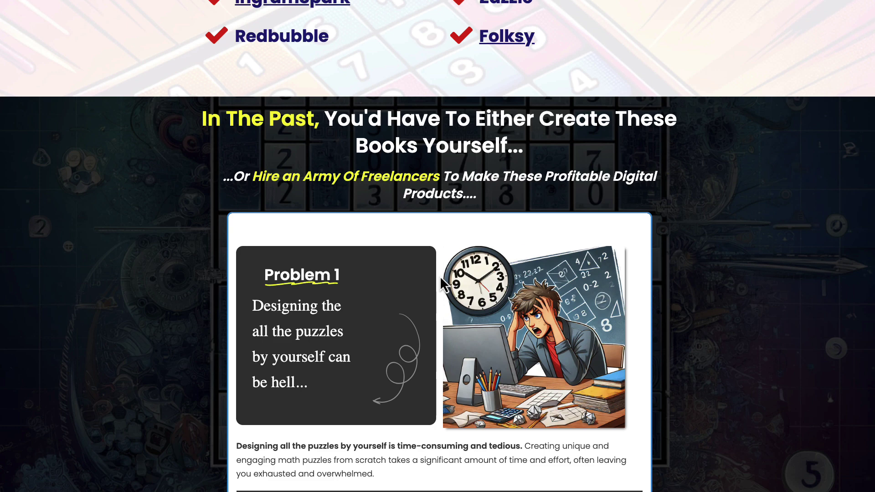
pyautogui.scroll(-5, 579, 299)
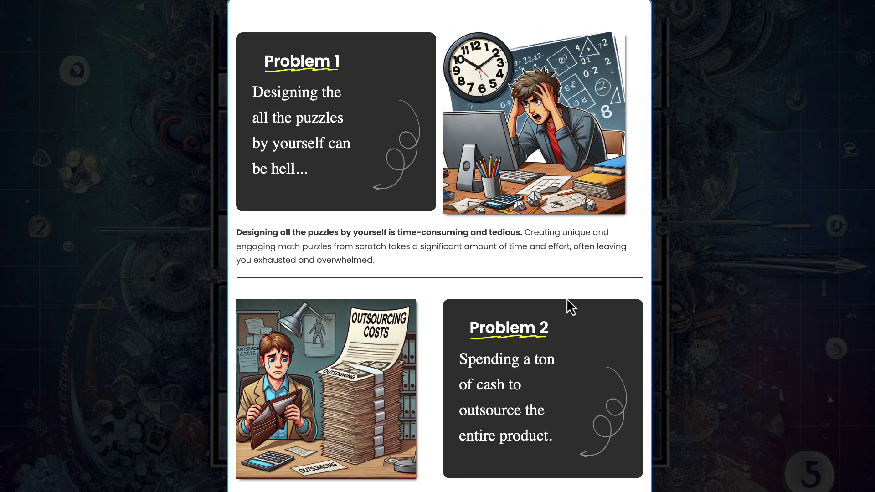
pyautogui.scroll(-4, 568, 300)
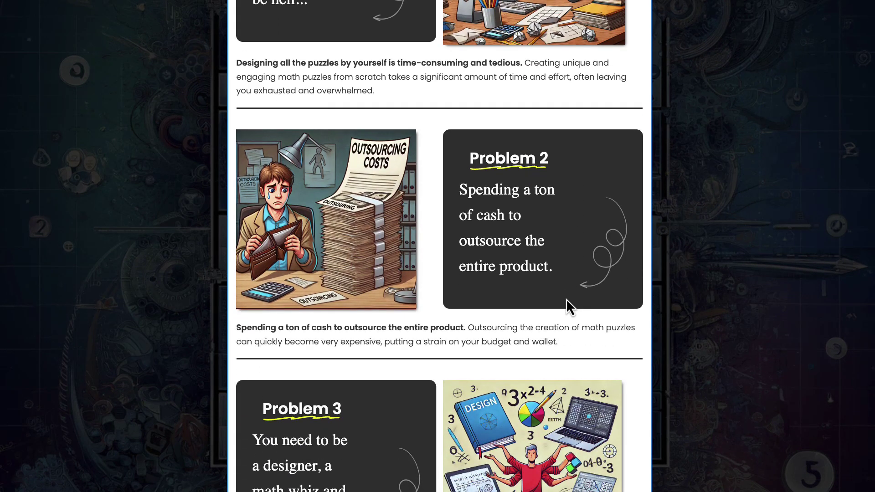
pyautogui.scroll(-12, 566, 299)
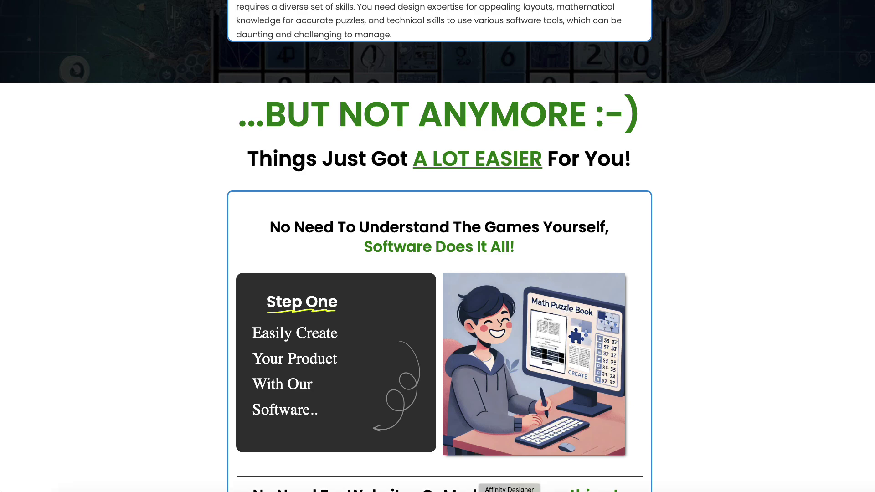
# Step: Switch to the Windows 11 virtual machine and reposition its window and the Brain Game Prints window for a clear view
pyautogui.click(811, 491)
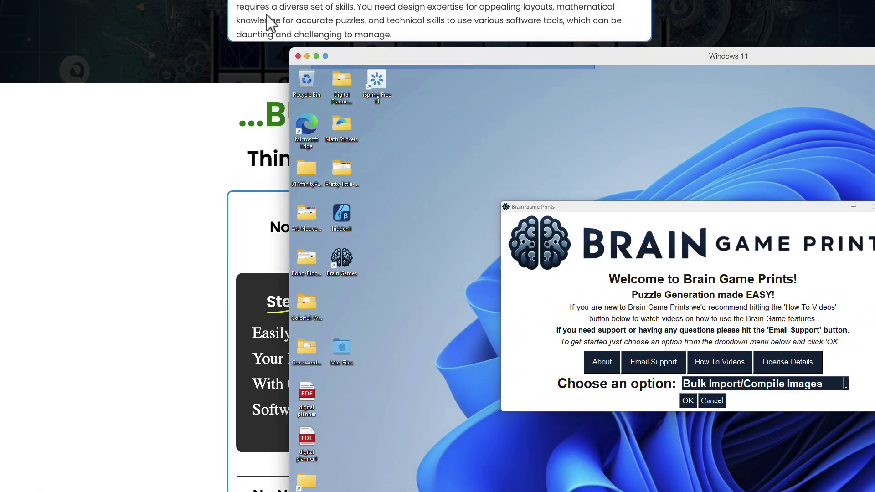
pyautogui.moveTo(470, 59); pyautogui.dragTo(182, 4)
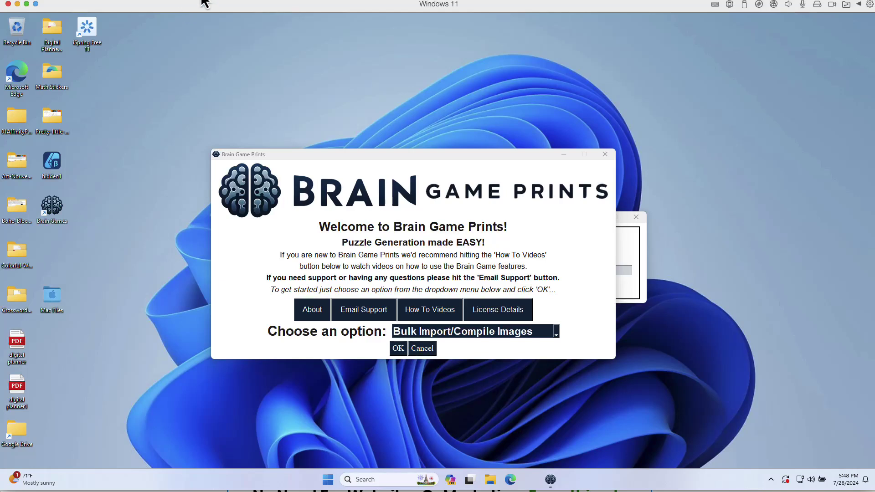
pyautogui.moveTo(391, 157); pyautogui.dragTo(405, 102)
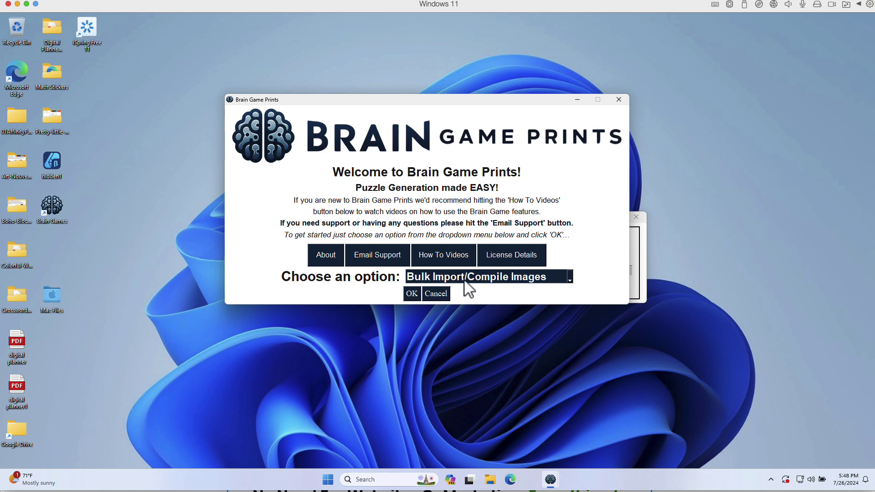
# Step: Open the CalcuDoku Generator from the Brain Game Prints welcome window
pyautogui.click(570, 280)
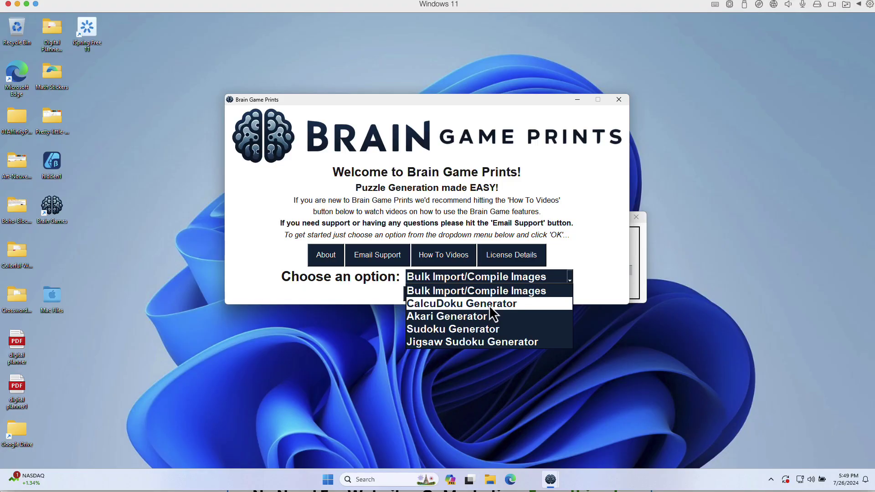
pyautogui.click(490, 306)
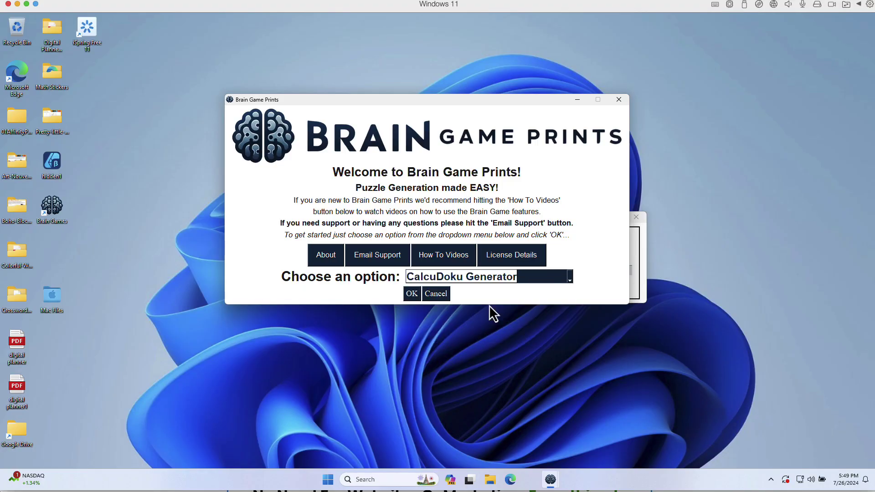
pyautogui.click(412, 297)
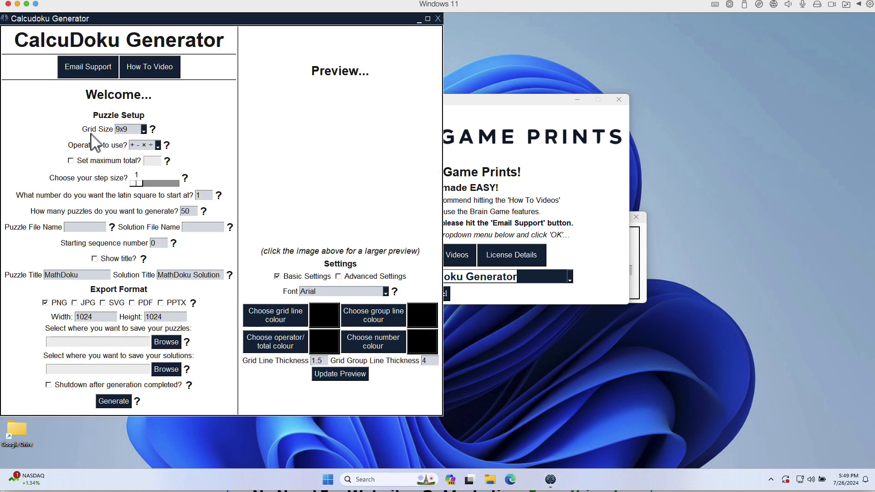
# Step: Set the puzzle grid size to 4x4 and the operators to addition and subtraction only
pyautogui.click(144, 130)
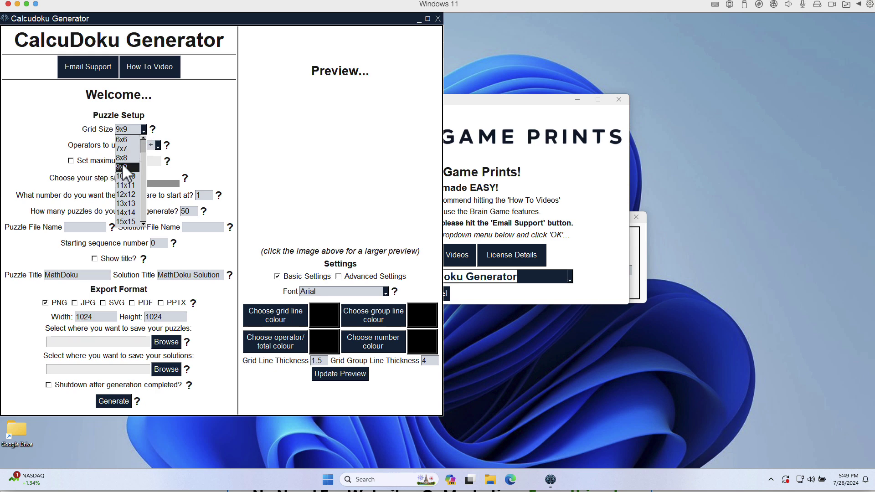
pyautogui.scroll(1, 130, 143)
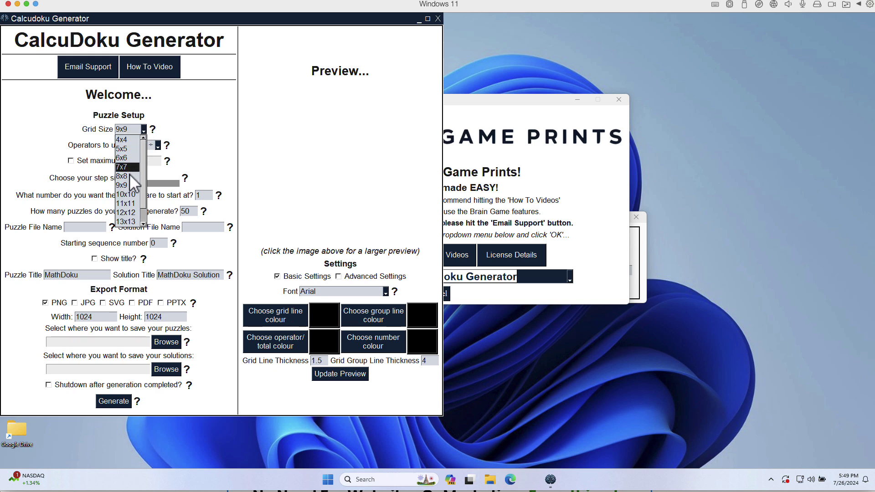
pyautogui.scroll(-1, 135, 199)
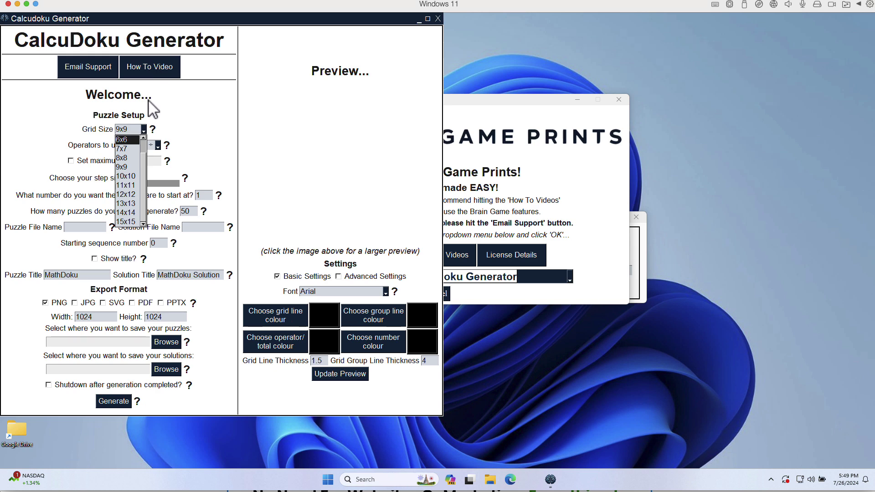
pyautogui.scroll(2, 137, 144)
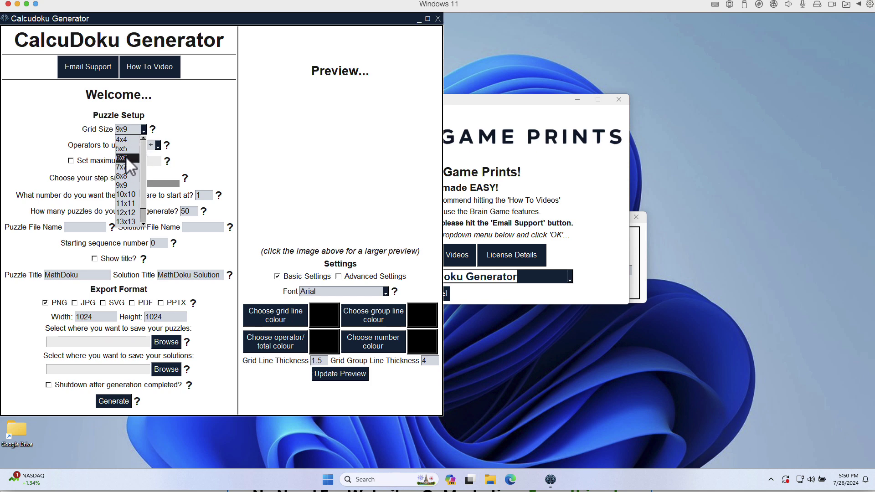
pyautogui.click(126, 157)
pyautogui.click(143, 131)
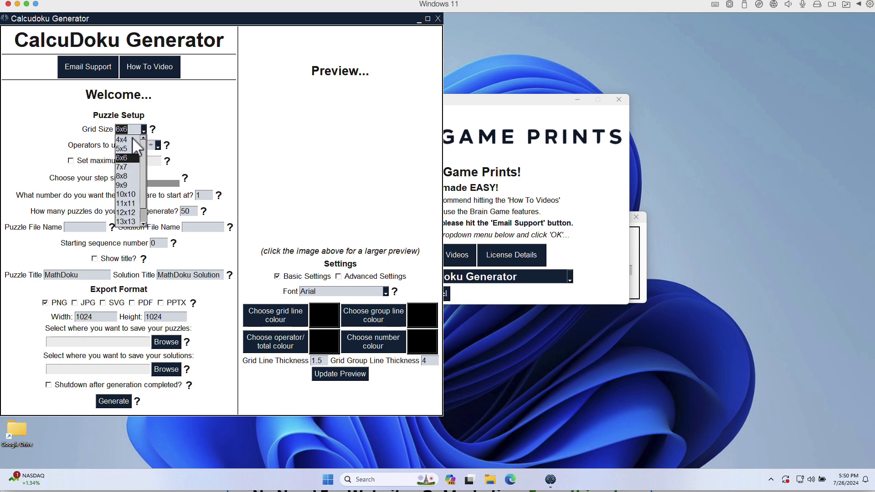
pyautogui.click(132, 137)
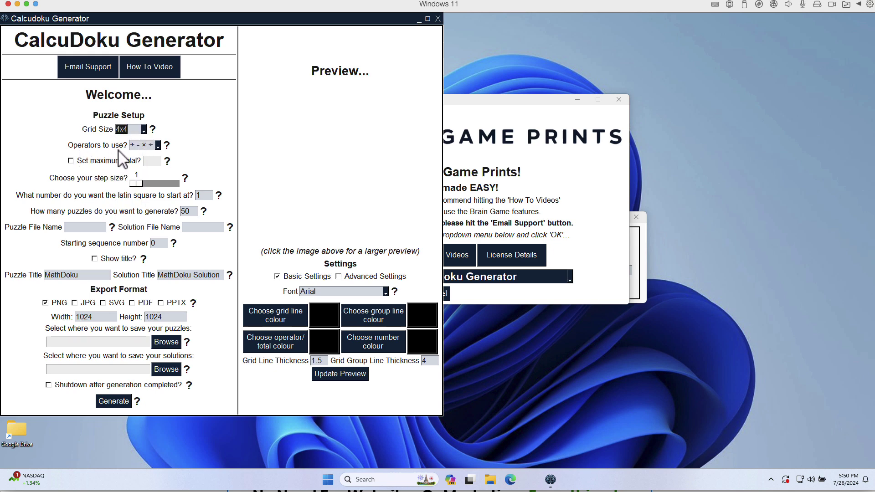
pyautogui.click(157, 146)
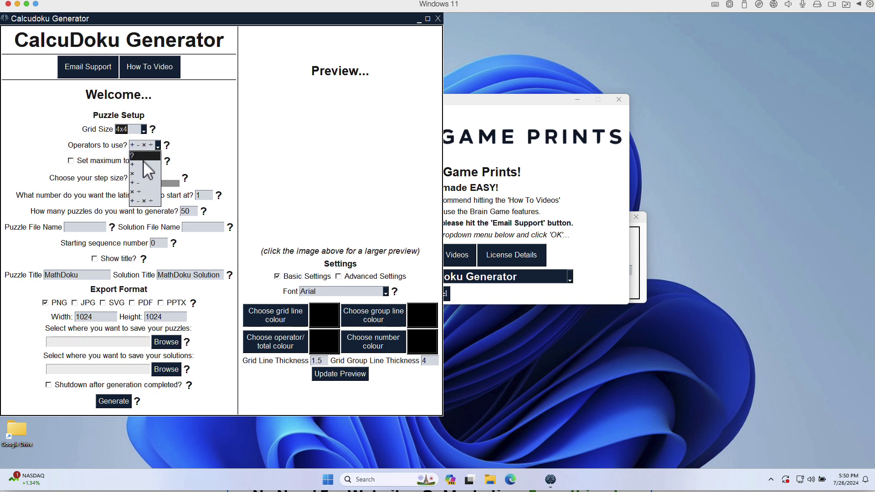
pyautogui.click(142, 184)
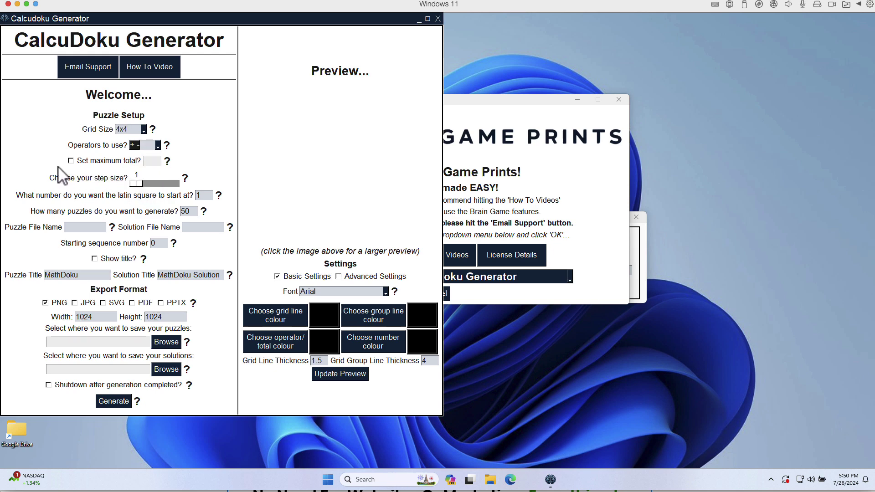
# Step: Set the latin square start number to 1, the number of puzzles to 15 and the starting sequence number to 1
pyautogui.click(206, 196)
pyautogui.press('BackSpace')
pyautogui.write('1')
pyautogui.moveTo(196, 212); pyautogui.dragTo(180, 212)
pyautogui.write('15')
pyautogui.doubleClick(156, 243)
pyautogui.write('1')
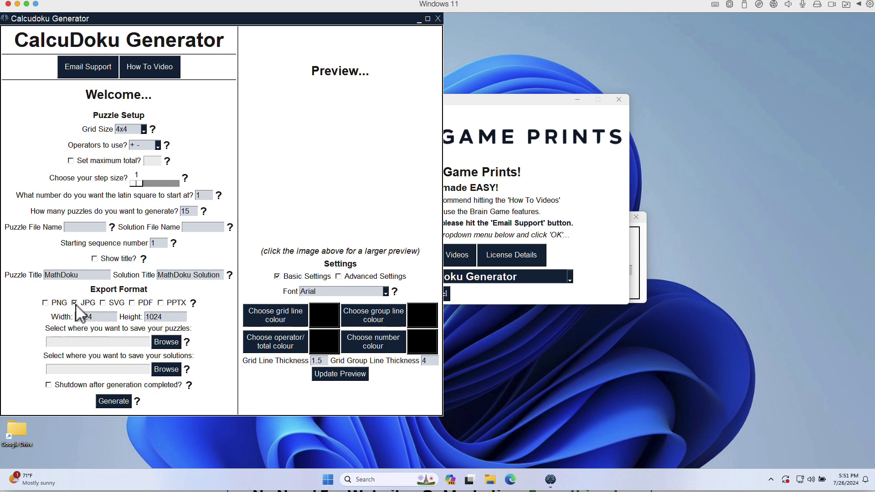
# Step: Choose PDF as the export format with basic settings and a page size of 8.5" x 11"
pyautogui.click(102, 303)
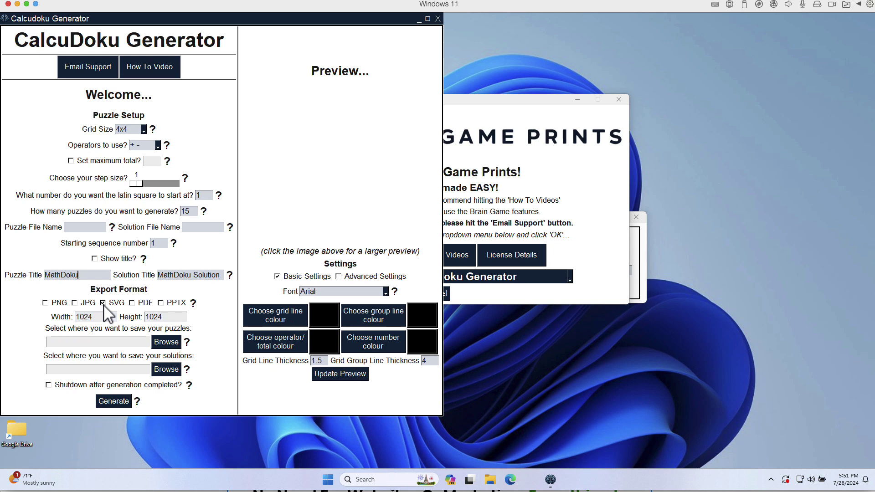
pyautogui.click(132, 303)
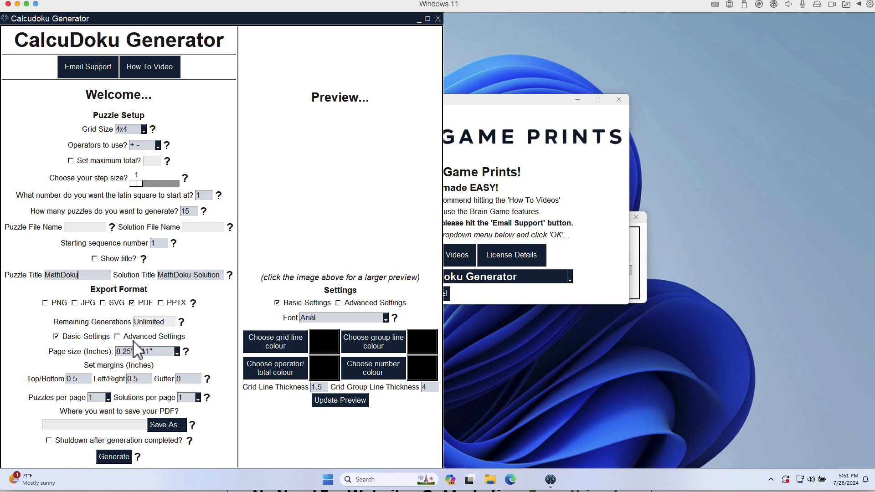
pyautogui.click(118, 337)
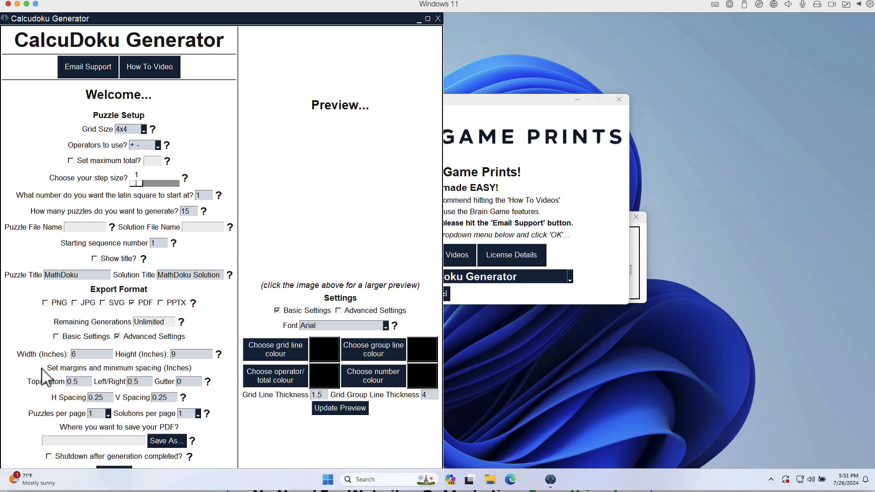
pyautogui.click(57, 337)
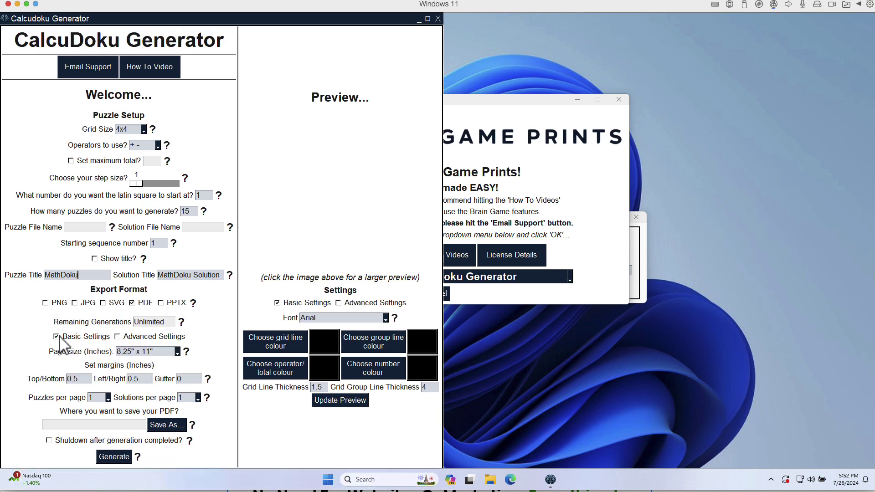
pyautogui.click(178, 353)
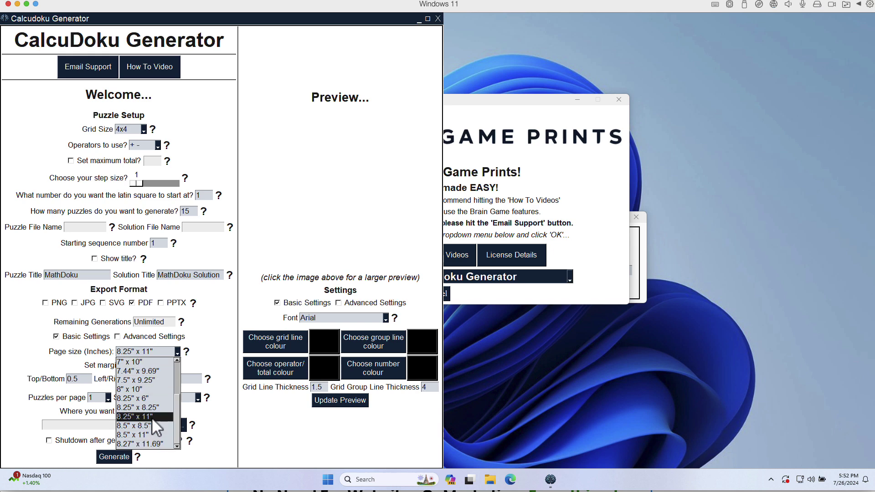
pyautogui.click(155, 435)
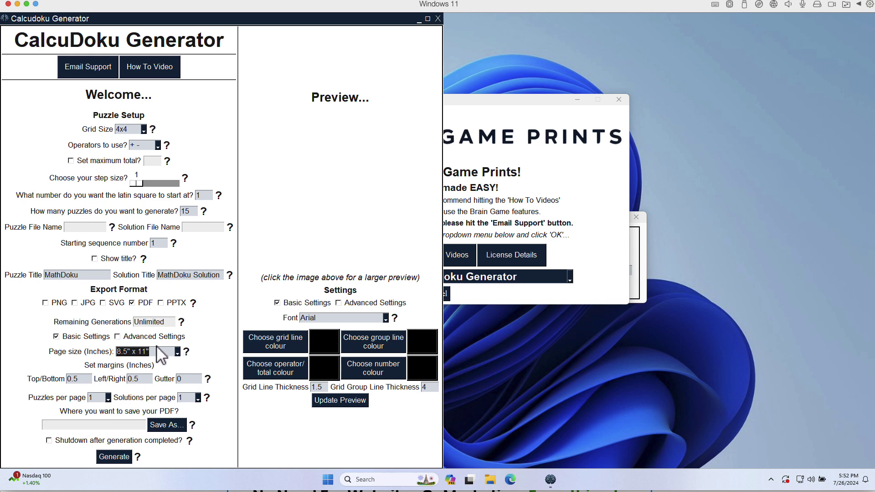
# Step: Change the puzzle title to "Calcudoku"
pyautogui.doubleClick(77, 276)
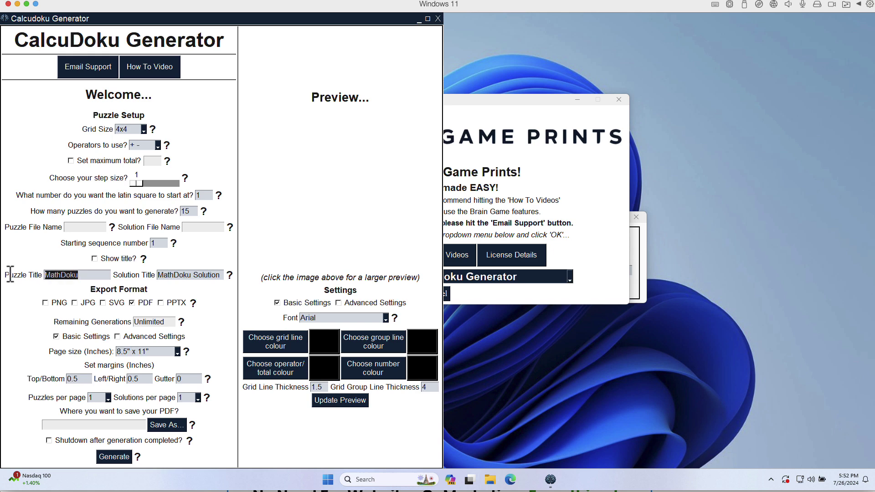
pyautogui.write('C')
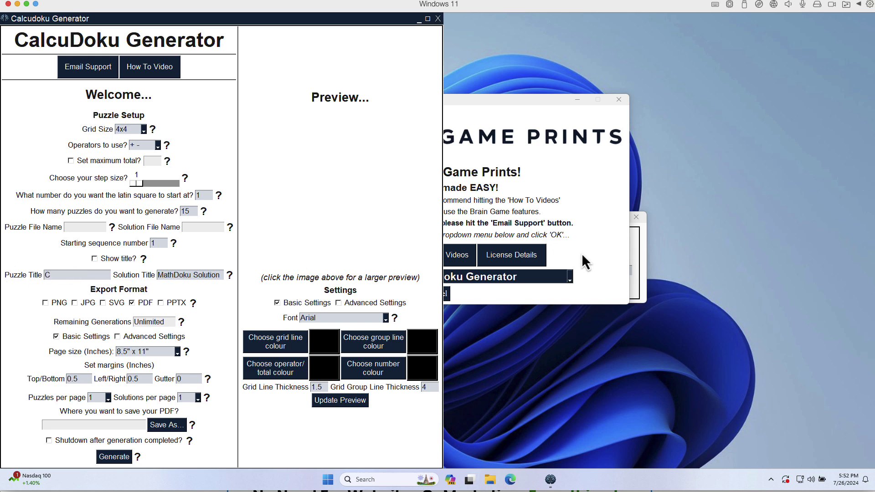
pyautogui.write('alcud')
pyautogui.press('BackSpace')
pyautogui.write('cudoku')
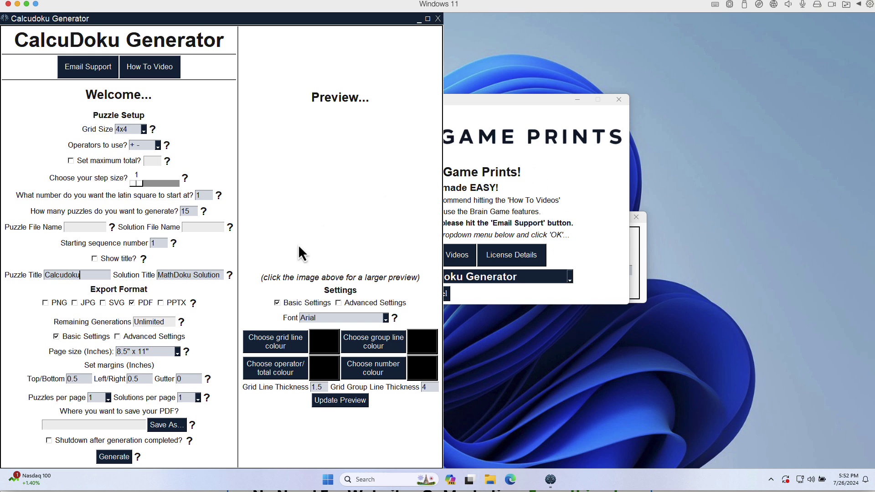
# Step: Change the solution title to "Calcudoku Solution"
pyautogui.moveTo(191, 274); pyautogui.dragTo(139, 275)
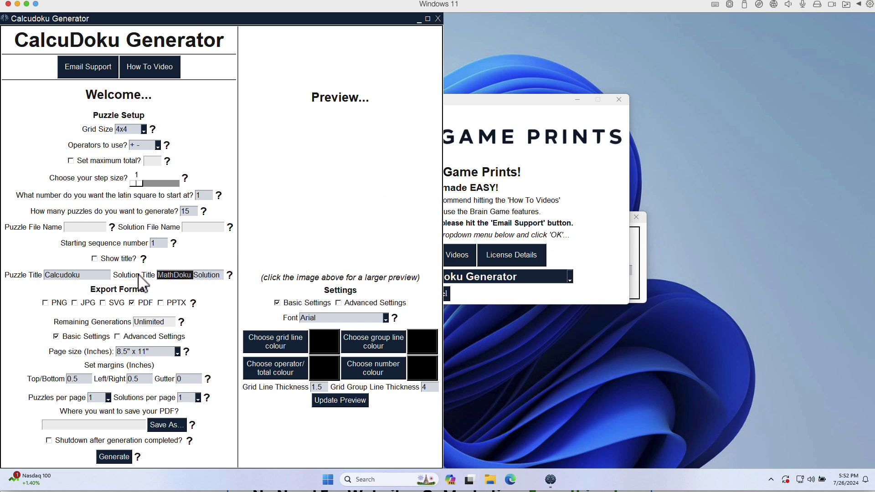
pyautogui.write('Calc')
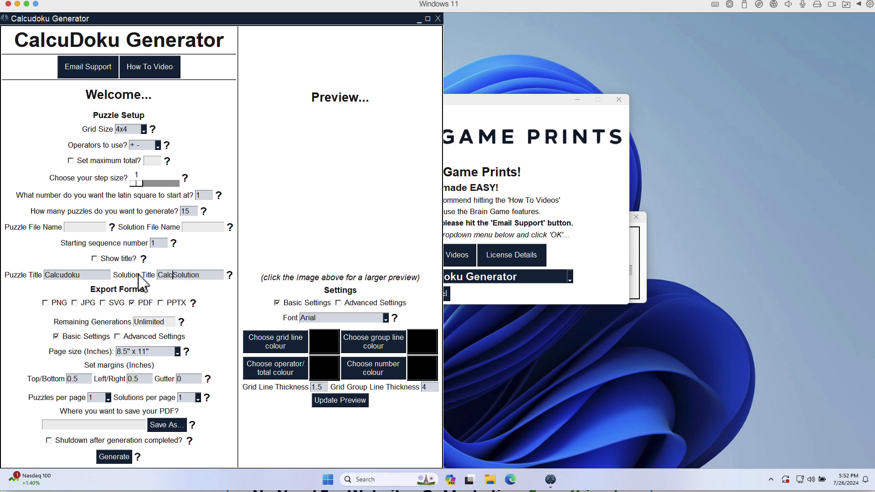
pyautogui.write('douk')
pyautogui.press('BackSpace')
pyautogui.press('BackSpace')
pyautogui.write('ku')
pyautogui.click(175, 275)
pyautogui.write('u')
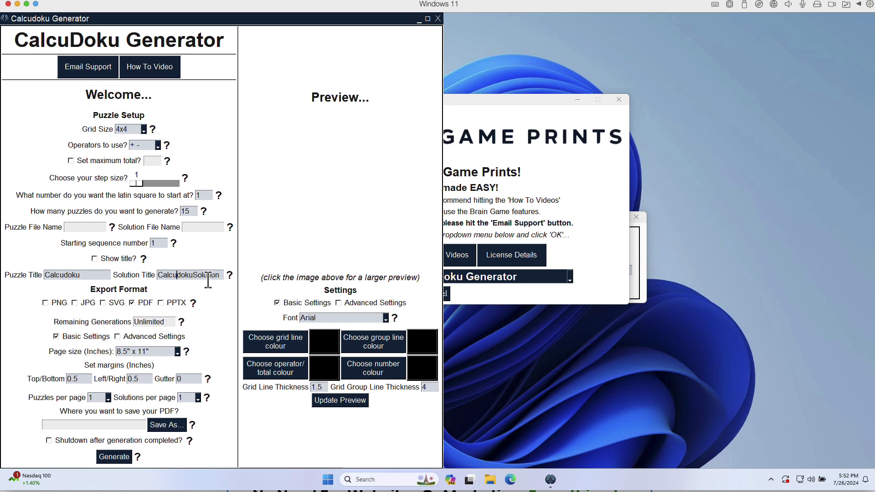
pyautogui.click(195, 275)
# Step: Set the PDF to be saved in the Downloads folder under the file name CalcudokuKids4x4
pyautogui.click(168, 426)
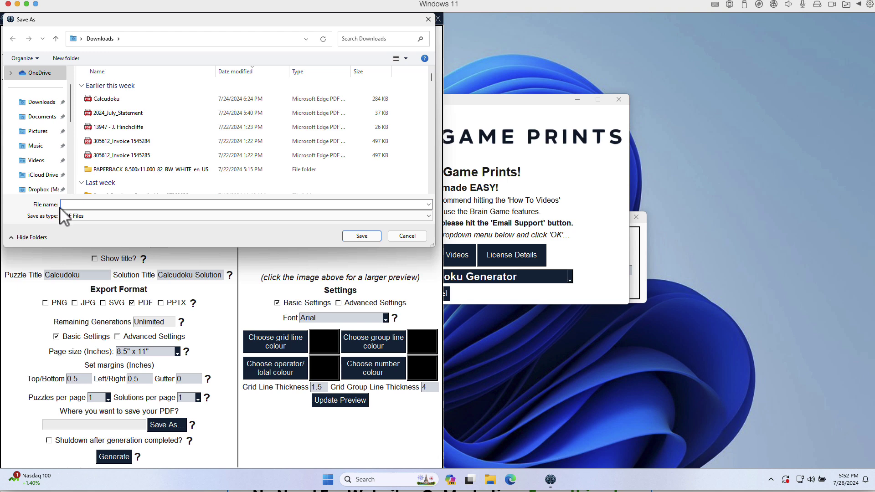
pyautogui.click(39, 103)
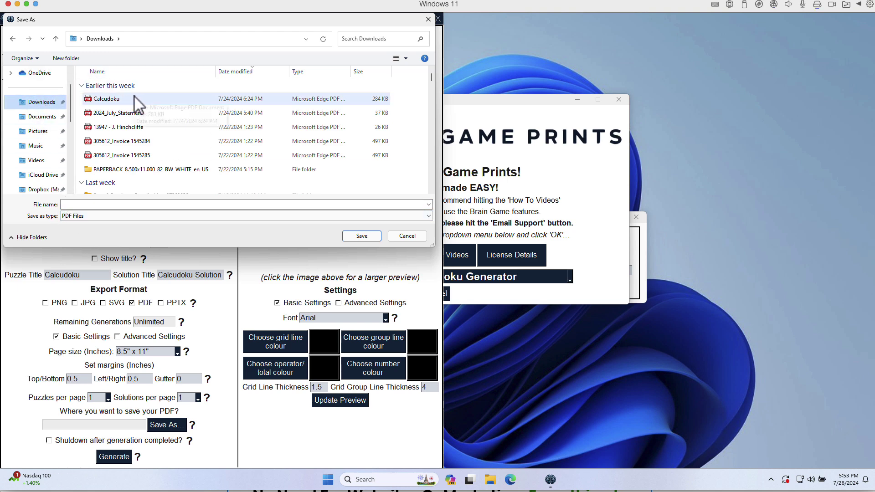
pyautogui.click(82, 204)
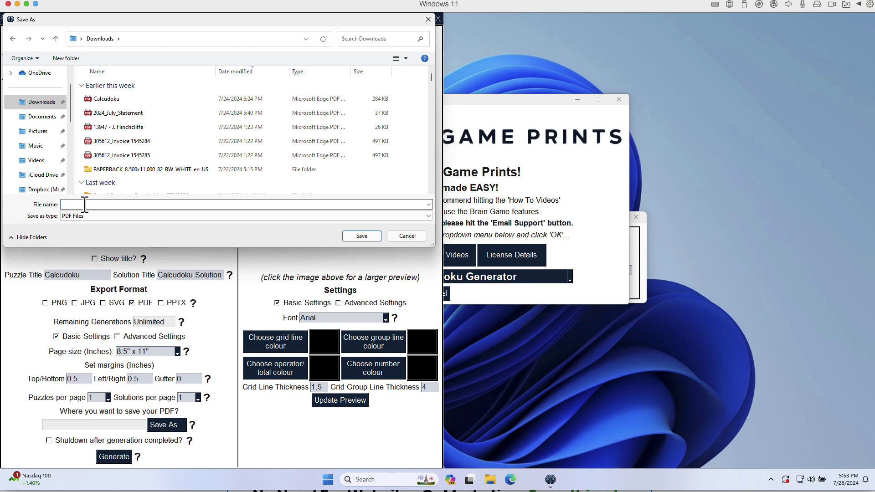
pyautogui.write('Culd')
pyautogui.press('BackSpace')
pyautogui.press('BackSpace')
pyautogui.write('al')
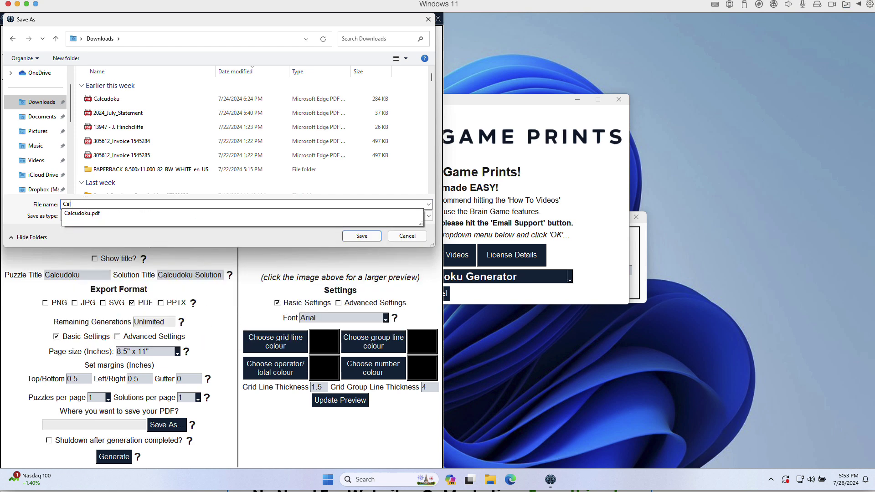
pyautogui.write('cudokuKids')
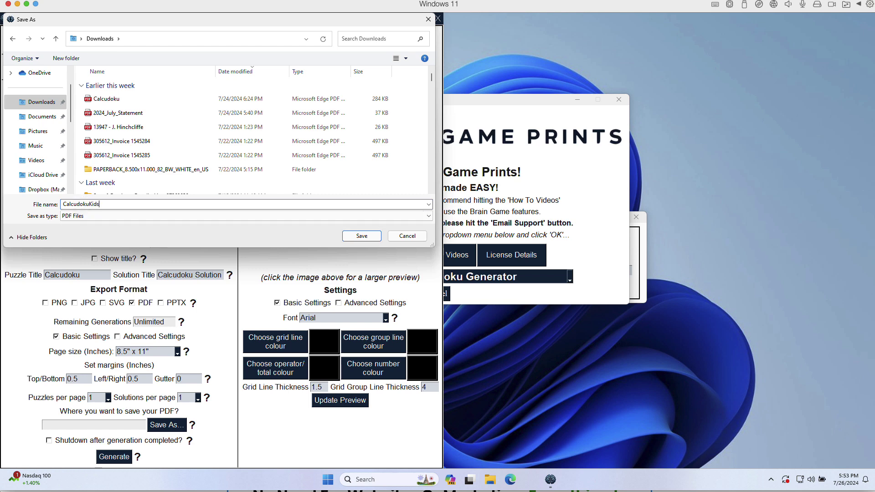
pyautogui.write('4x4')
pyautogui.click(362, 236)
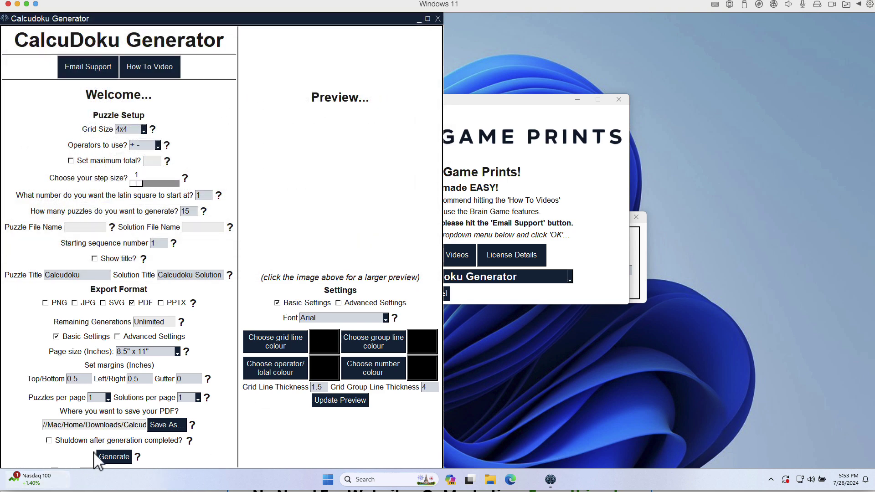
# Step: Look through the available fonts and the advanced appearance settings, keeping Arial and returning to the basic settings
pyautogui.click(114, 456)
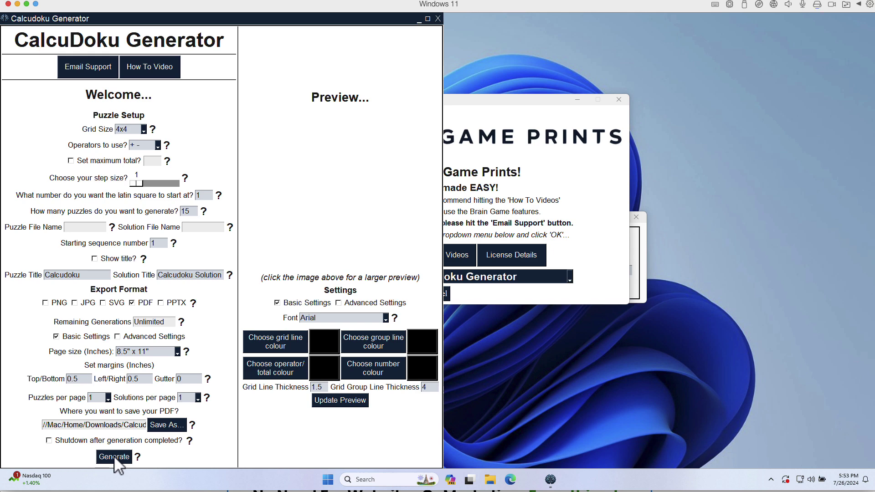
pyautogui.click(343, 318)
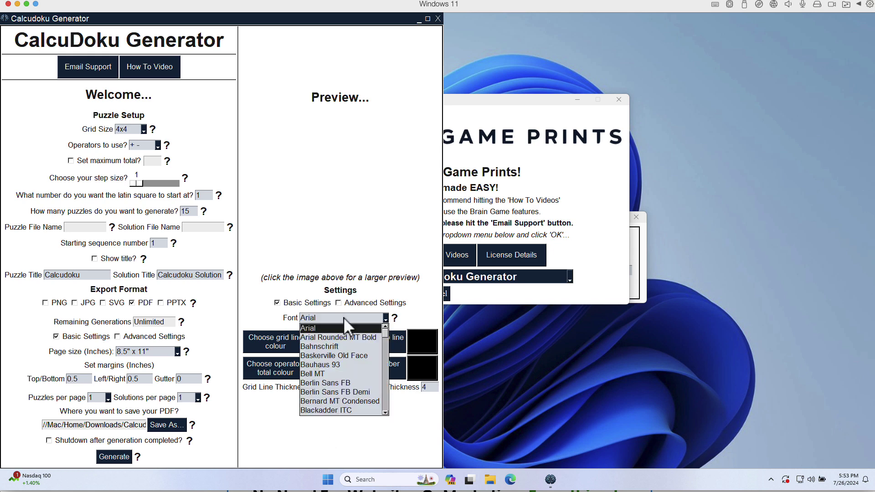
pyautogui.scroll(-5, 357, 401)
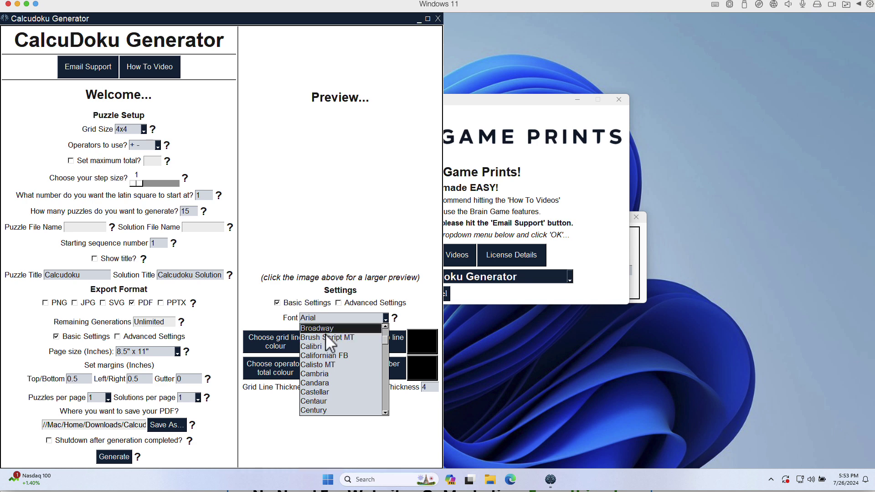
pyautogui.scroll(5, 328, 334)
pyautogui.scroll(-15, 349, 371)
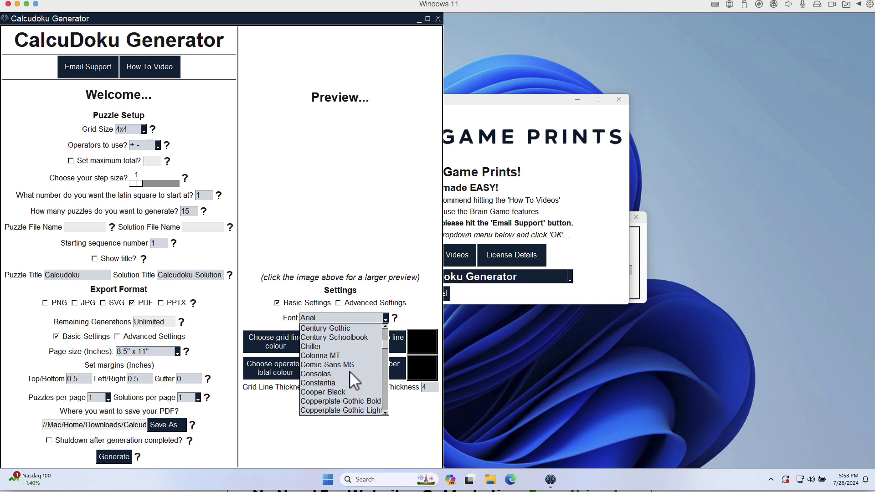
pyautogui.scroll(-5, 349, 371)
pyautogui.scroll(15, 347, 352)
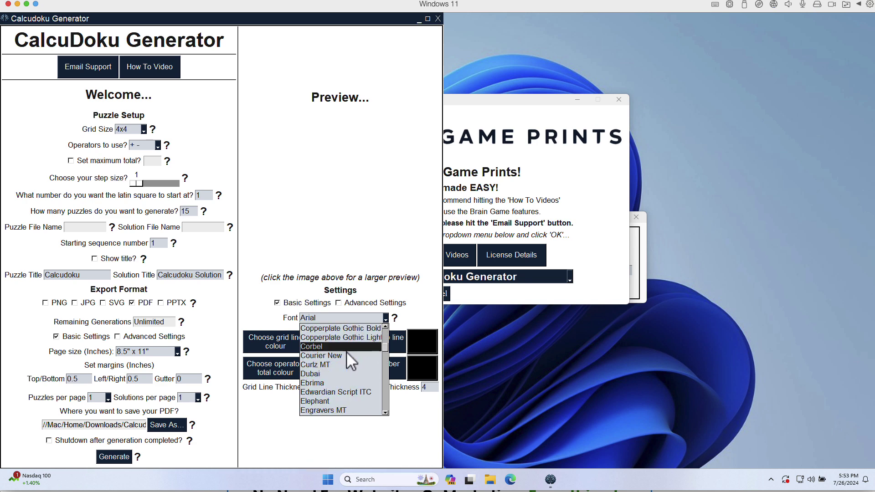
pyautogui.click(329, 319)
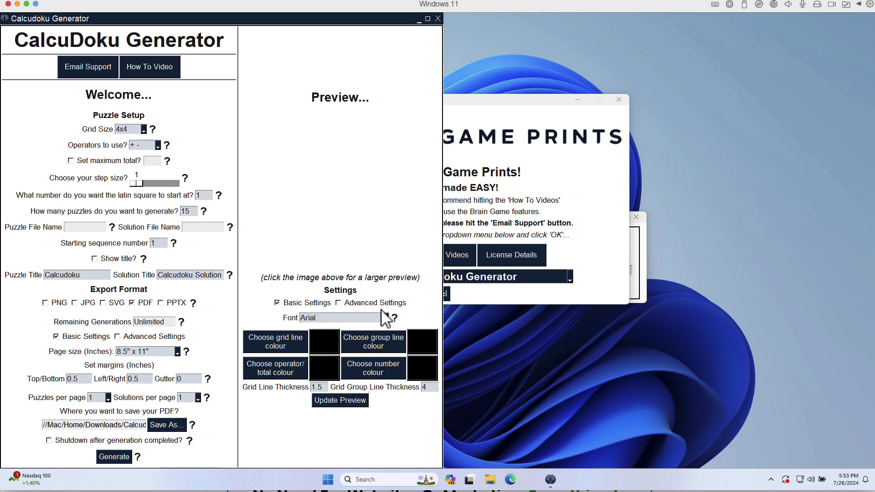
pyautogui.click(338, 302)
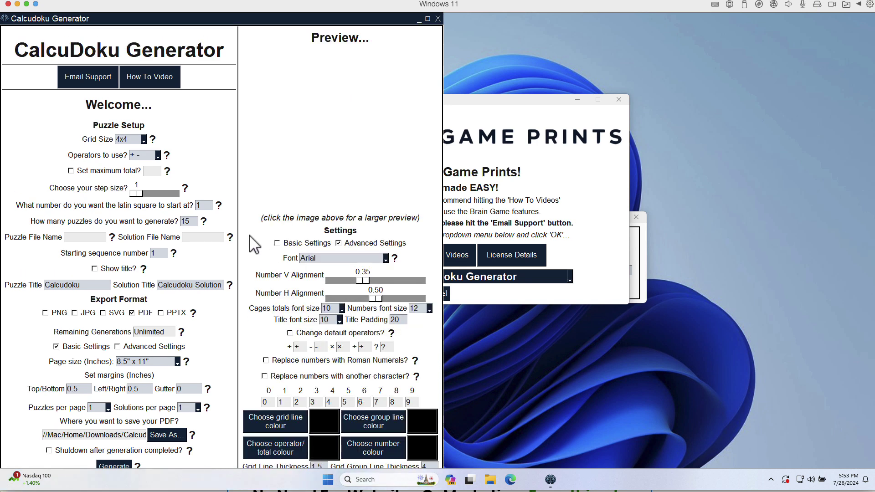
pyautogui.click(277, 244)
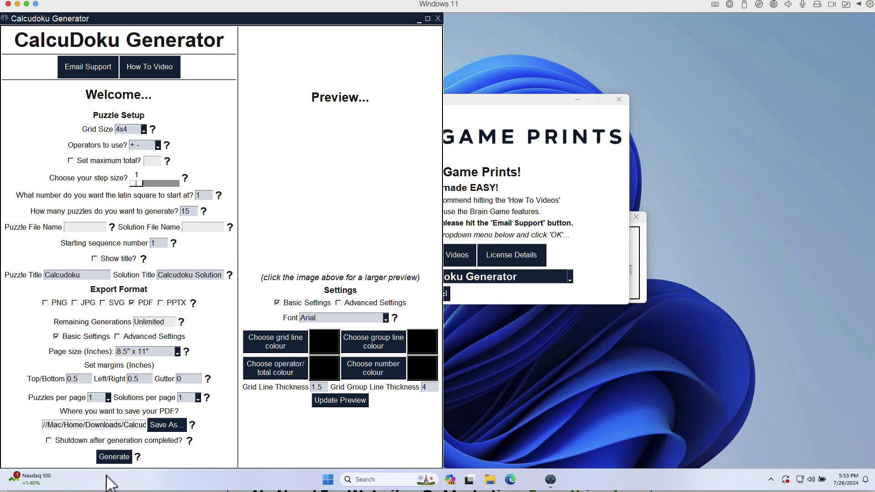
# Step: Generate the puzzle PDF without titles and enlarge the Acrobat window showing CalcudokuKids4x4.pdf
pyautogui.click(114, 457)
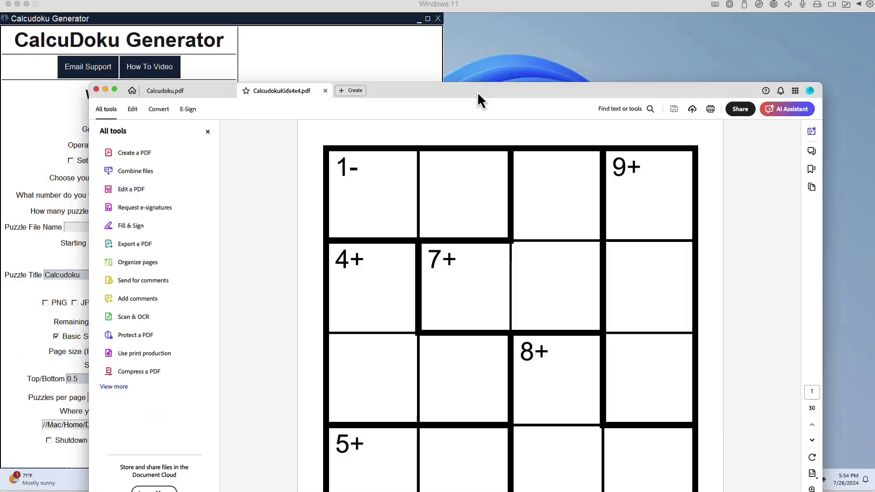
pyautogui.moveTo(477, 91); pyautogui.dragTo(387, 3)
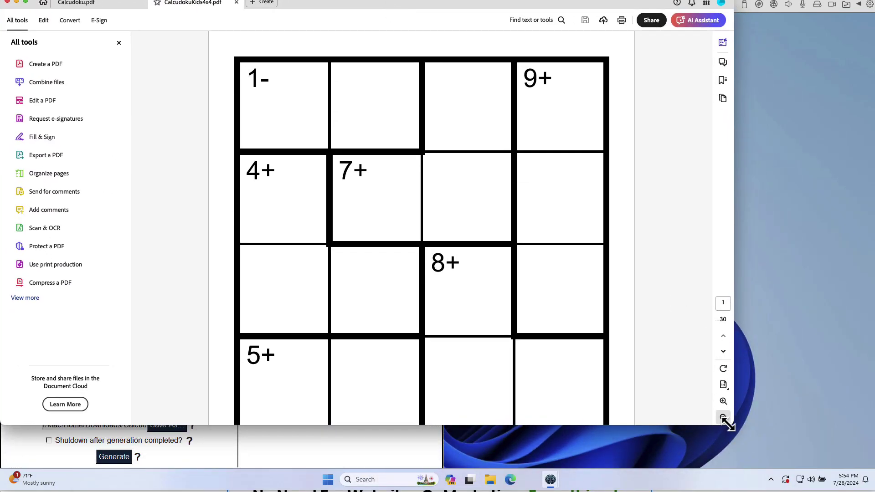
pyautogui.moveTo(733, 424); pyautogui.dragTo(822, 485)
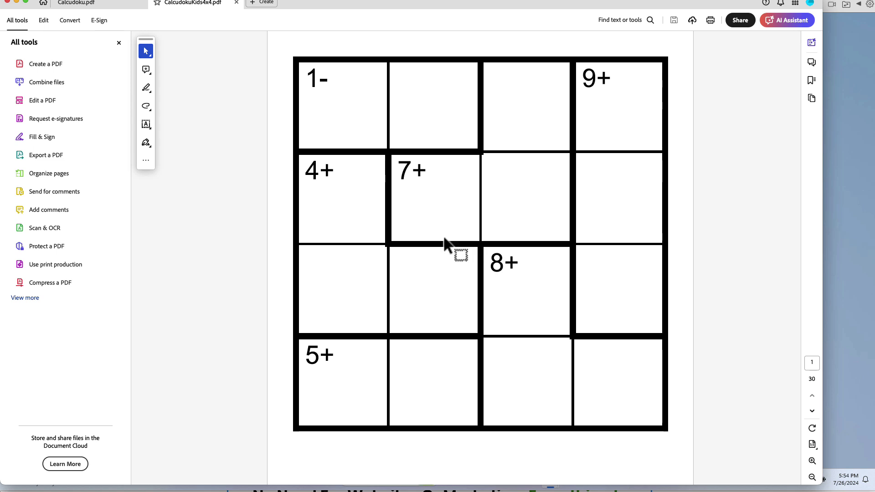
# Step: Look through the first few puzzle pages of CalcudokuKids4x4.pdf and close all open PDF tabs
pyautogui.scroll(-15, 441, 240)
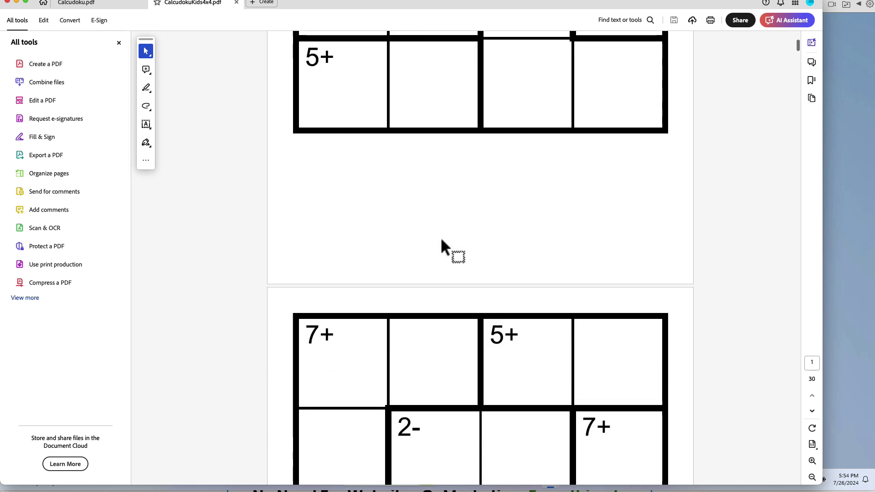
pyautogui.scroll(-20, 441, 237)
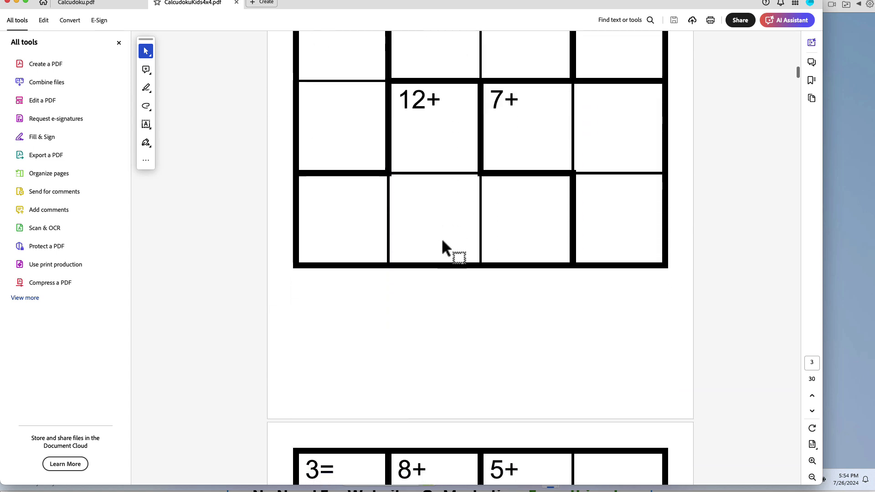
pyautogui.scroll(-1, 442, 239)
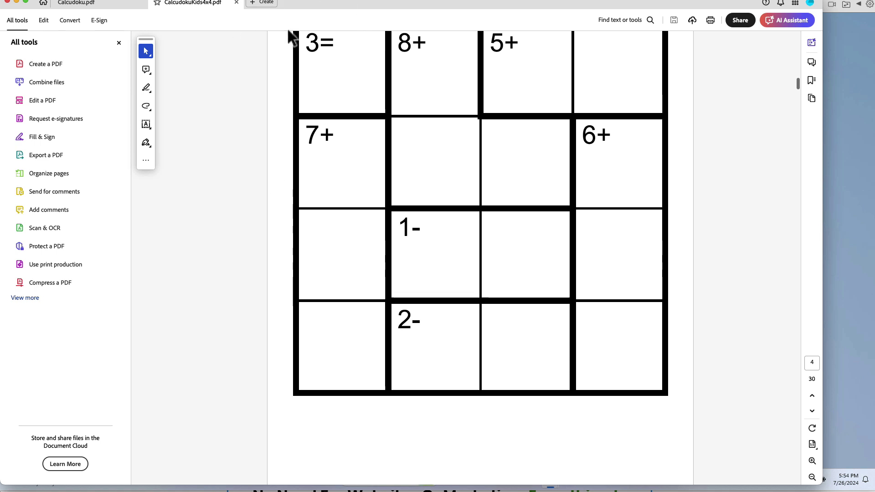
pyautogui.click(7, 2)
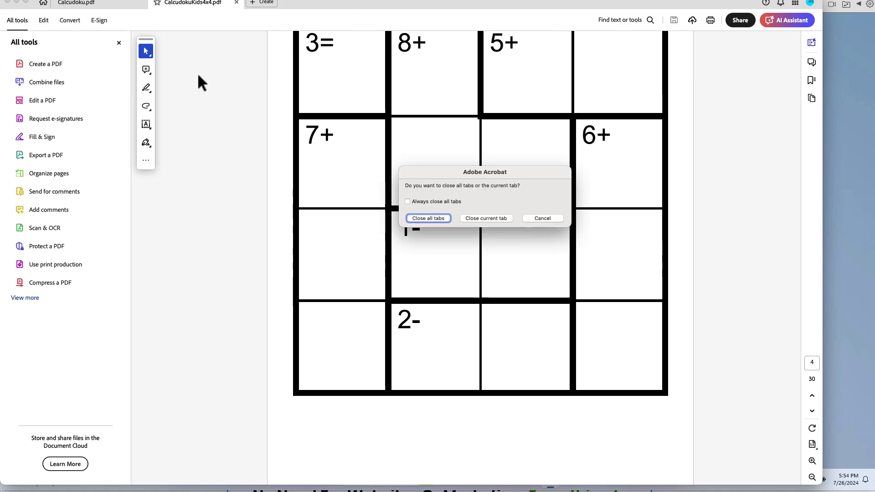
pyautogui.click(422, 218)
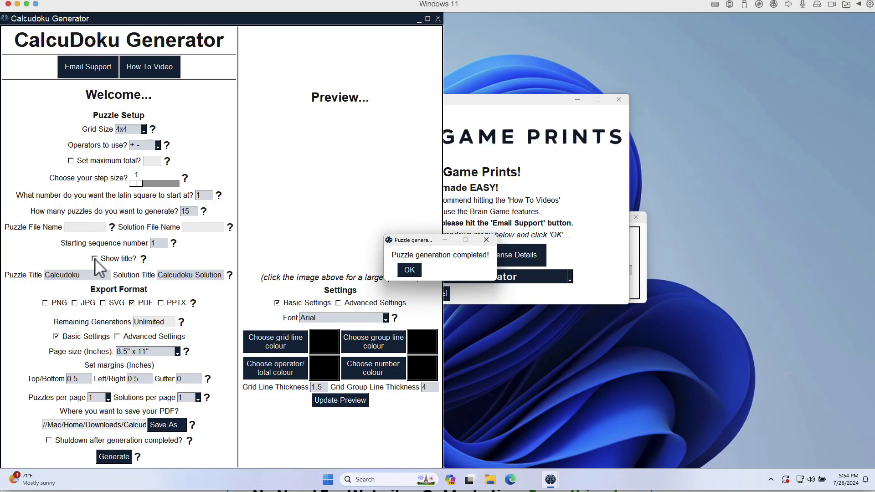
# Step: Dismiss the completion message, turn on the title display and generate the puzzle PDF again
pyautogui.click(409, 270)
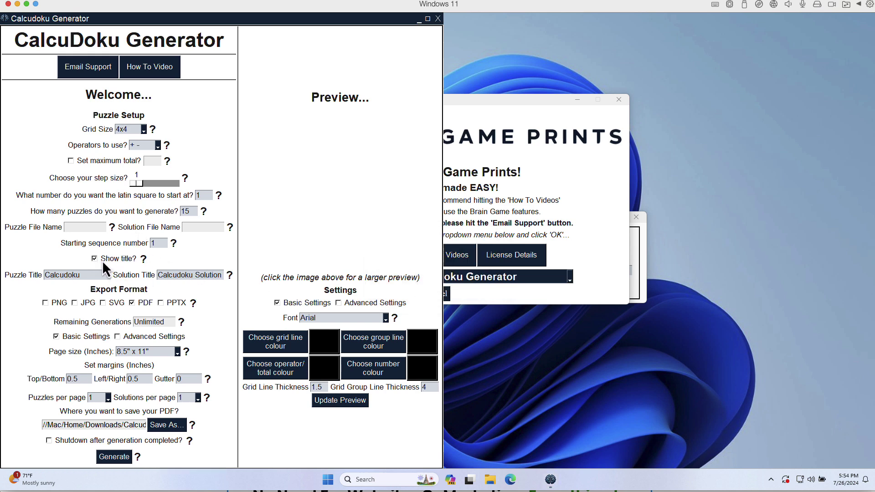
pyautogui.click(118, 457)
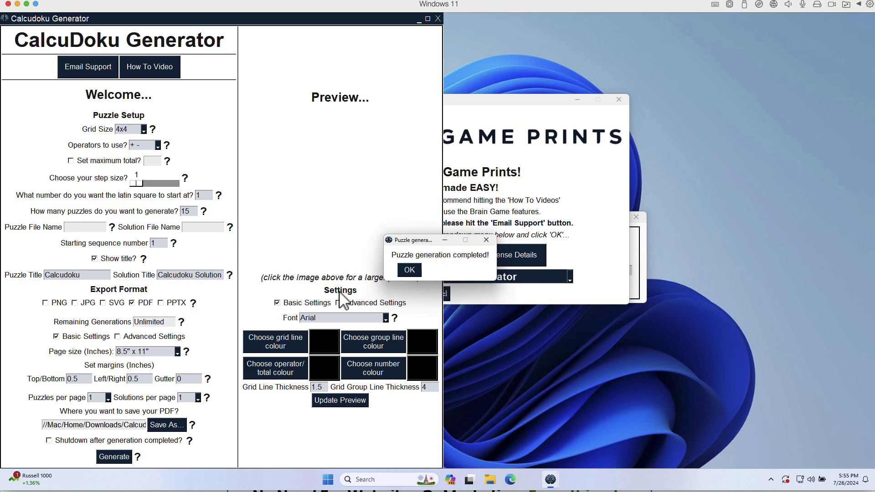
pyautogui.click(409, 270)
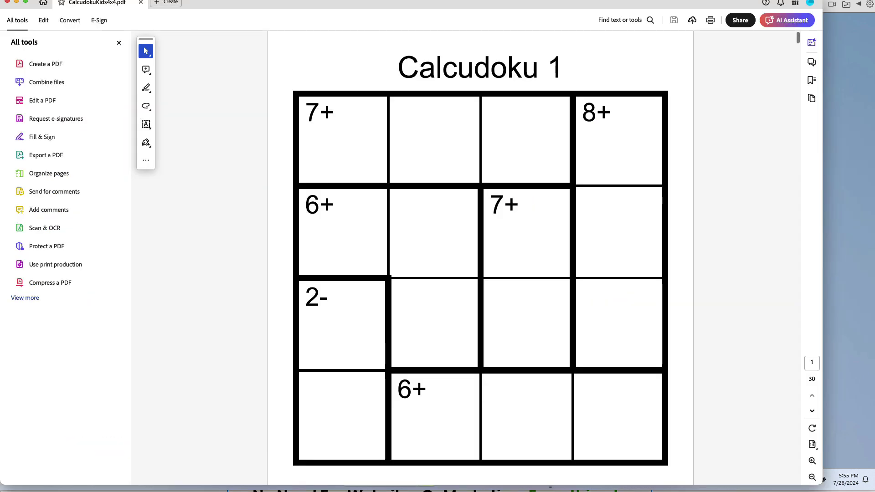
# Step: Examine the titled puzzle pages and the solution pages of CalcudokuKids4x4.pdf through to the last page
pyautogui.scroll(-20, 493, 119)
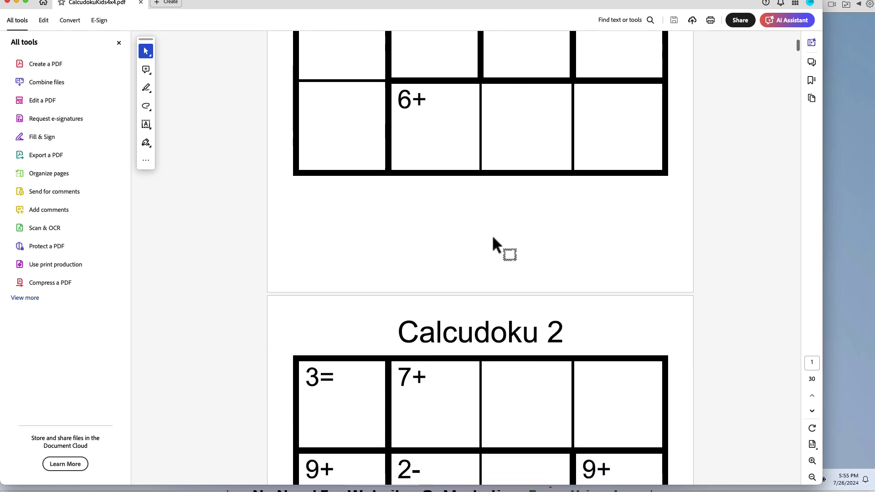
pyautogui.scroll(-20, 485, 231)
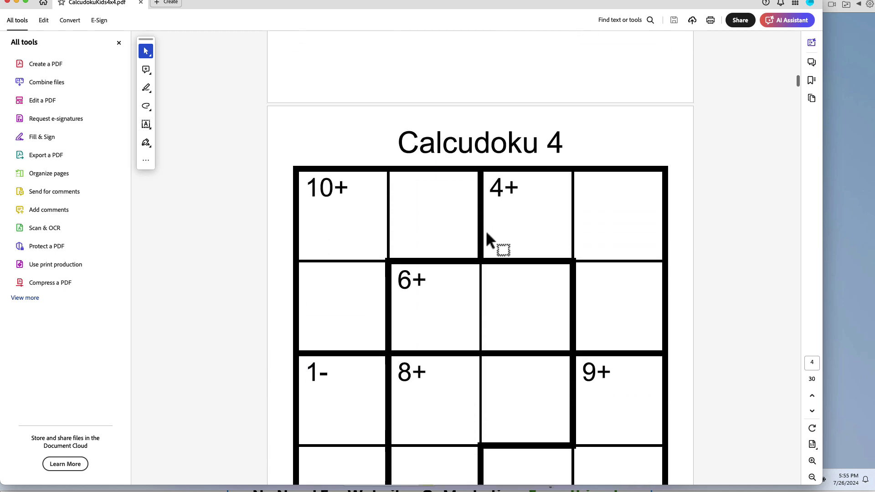
pyautogui.scroll(-20, 485, 242)
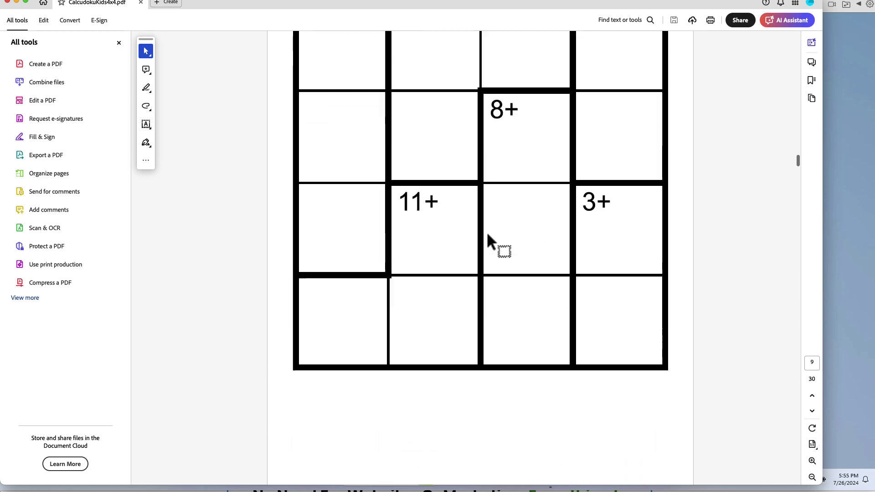
pyautogui.scroll(-20, 485, 242)
pyautogui.scroll(-20, 487, 241)
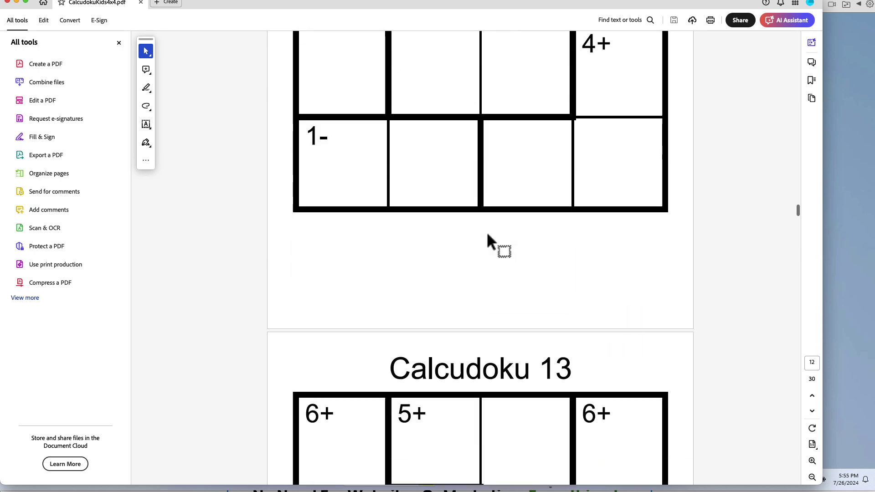
pyautogui.scroll(-20, 487, 241)
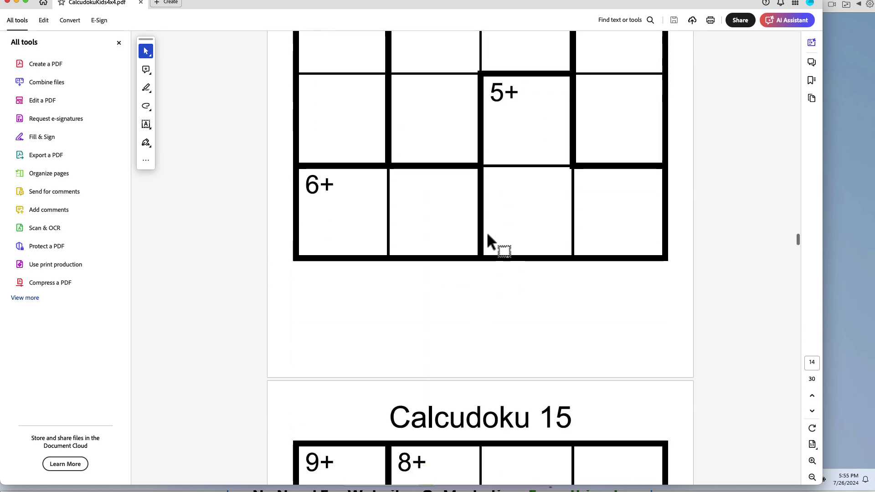
pyautogui.scroll(-20, 487, 242)
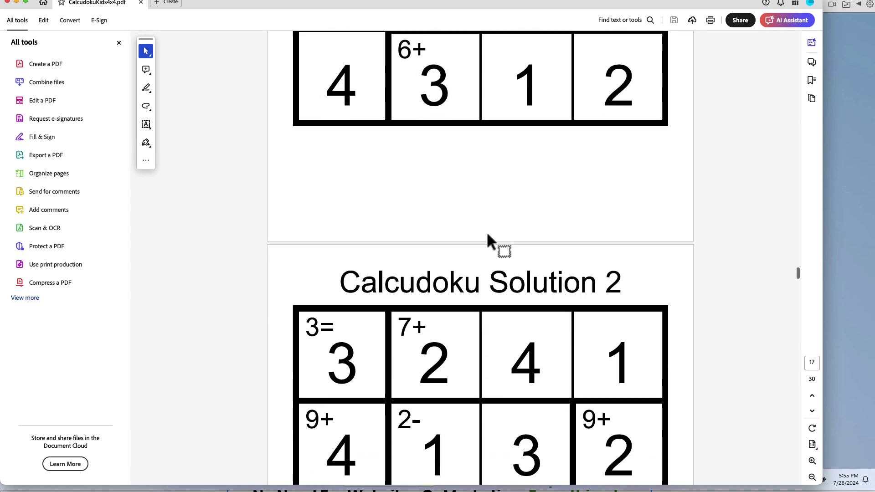
pyautogui.scroll(-20, 487, 242)
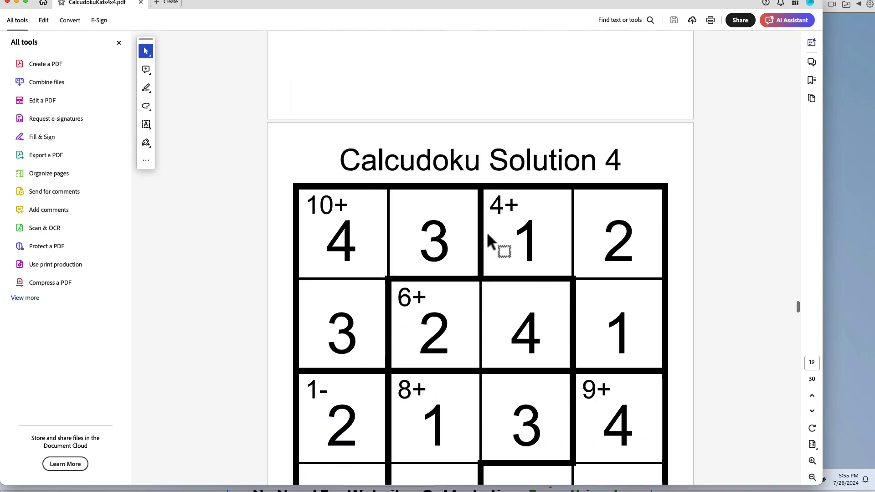
pyautogui.scroll(-20, 486, 241)
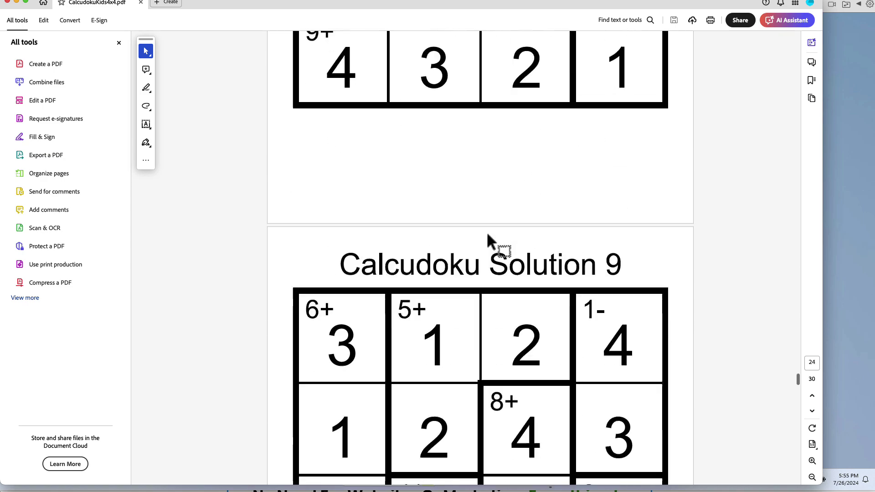
pyautogui.scroll(-20, 488, 235)
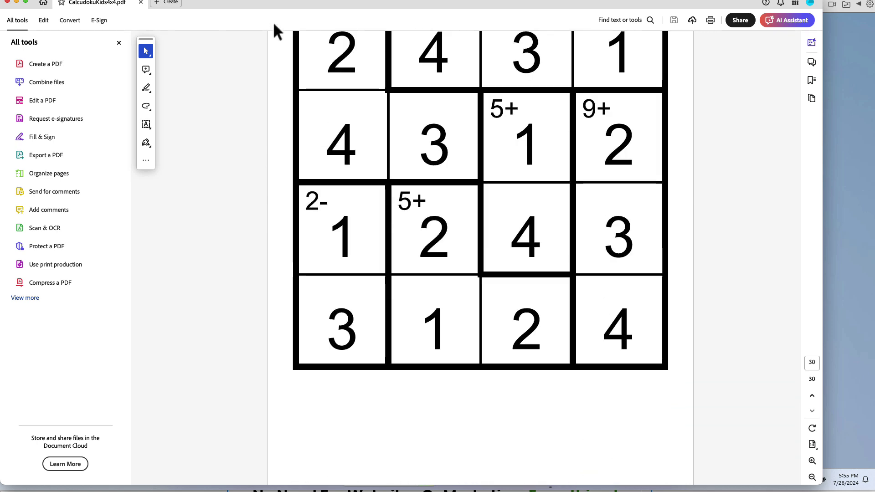
pyautogui.doubleClick(223, 1)
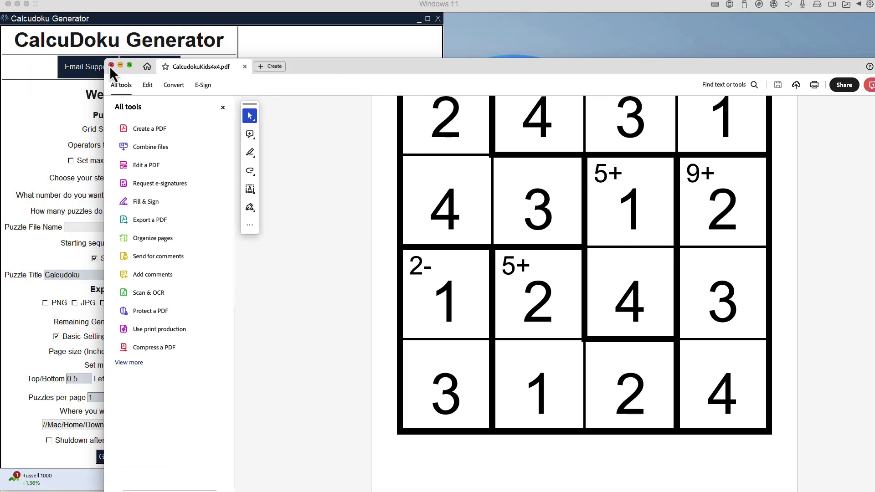
# Step: Close the reviewed PDF window, set the solutions per page to 4 and generate the puzzle PDF again
pyautogui.click(111, 64)
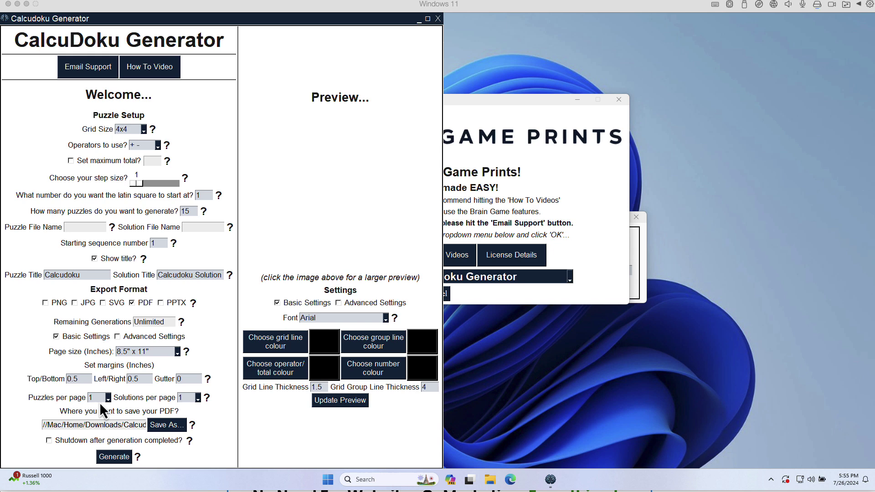
pyautogui.click(198, 398)
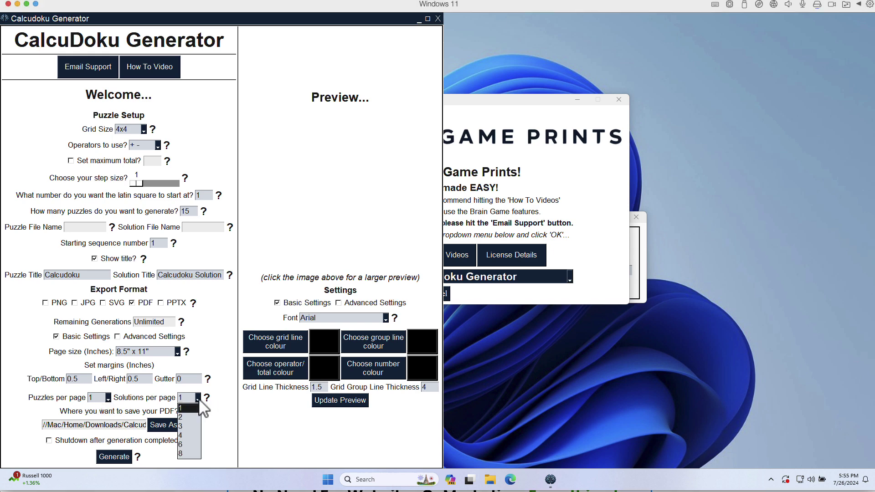
pyautogui.click(185, 436)
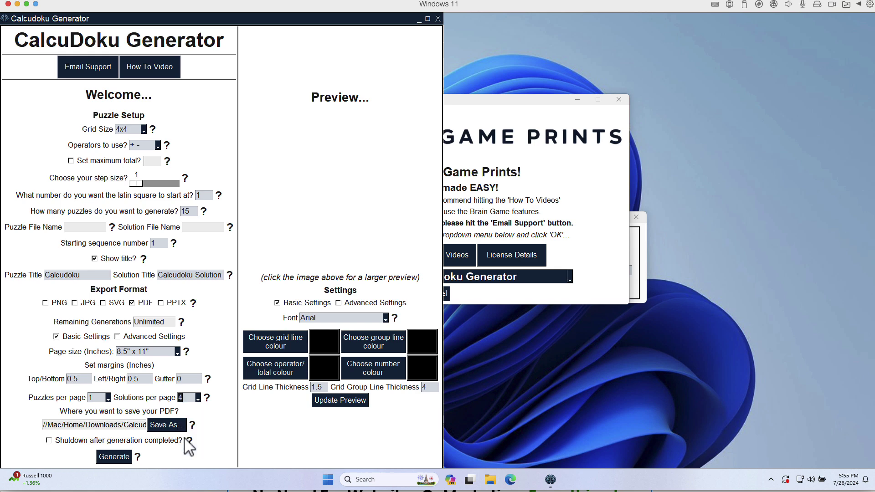
pyautogui.click(115, 457)
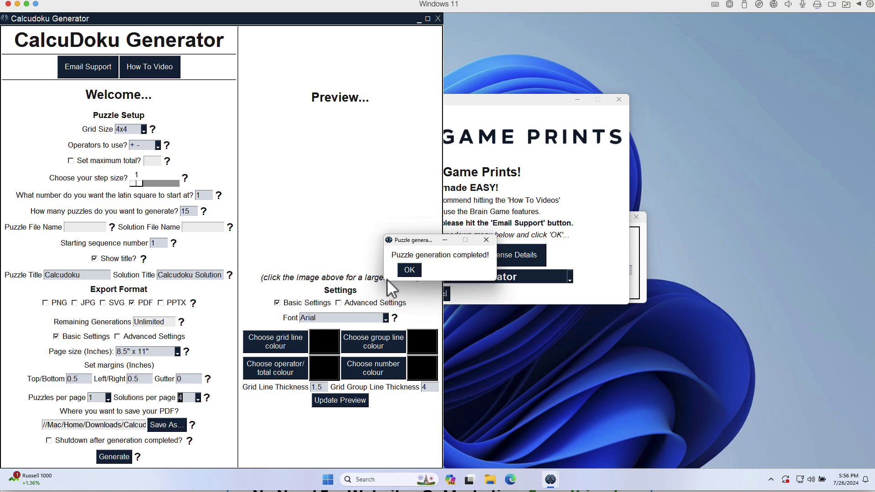
pyautogui.click(409, 270)
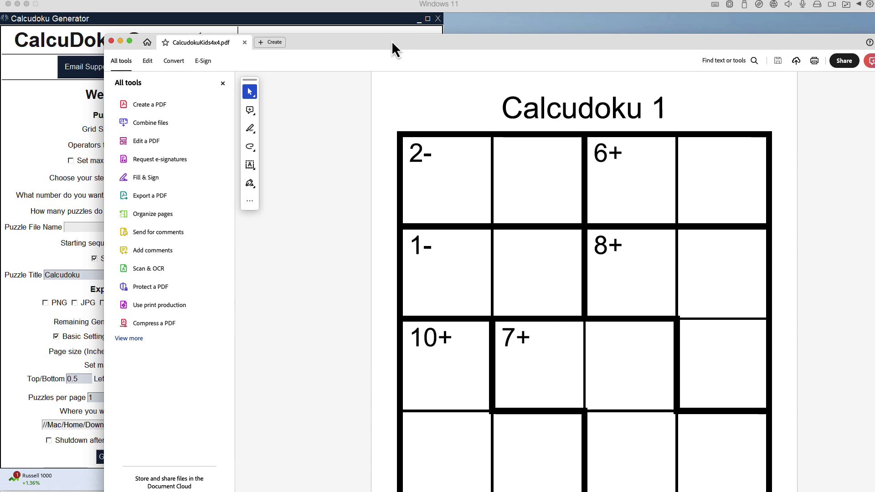
# Step: Look through the regenerated CalcudokuKids4x4.pdf from the single-puzzle pages to the solution pages with four grids each
pyautogui.moveTo(391, 40); pyautogui.dragTo(308, 9)
pyautogui.scroll(-20, 543, 247)
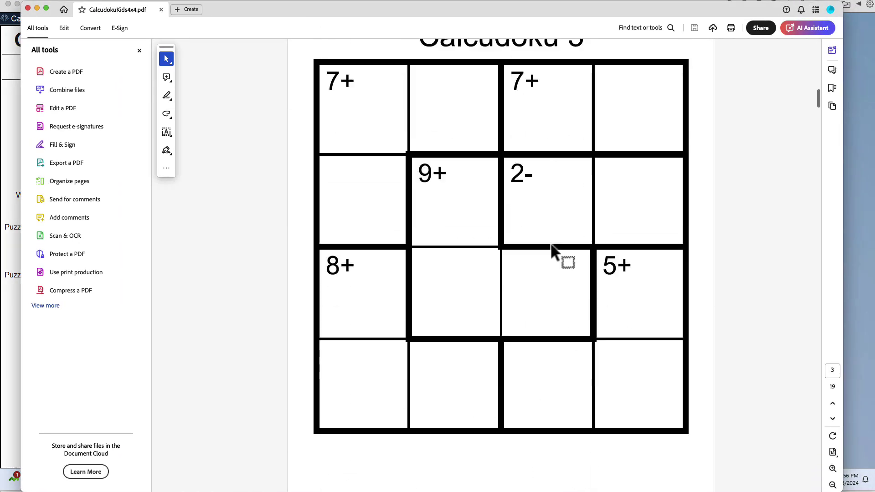
pyautogui.moveTo(819, 118); pyautogui.dragTo(807, 437)
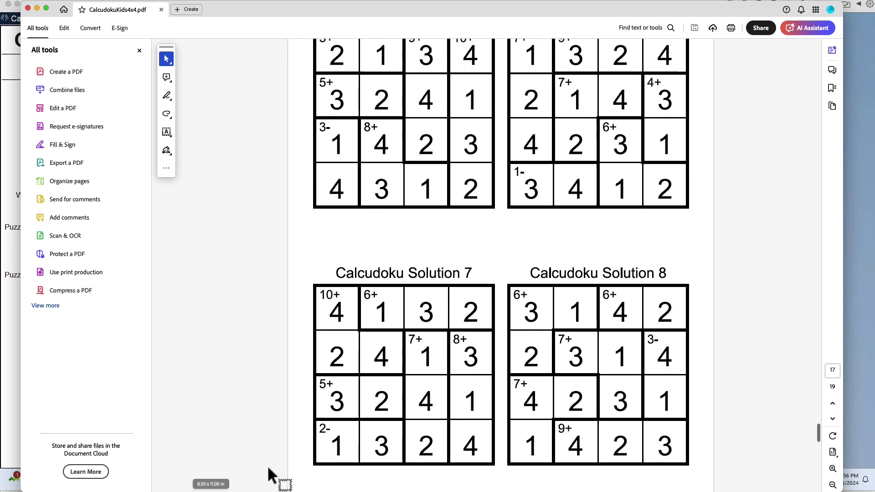